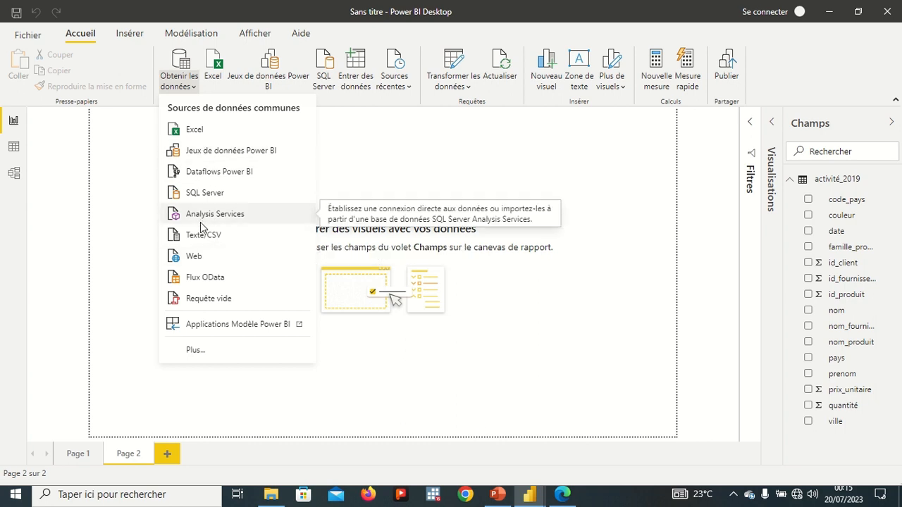
Start a new data import using the PDF connector from the full list of data sources
{"action": "left_click", "coordinate": [196, 351]}
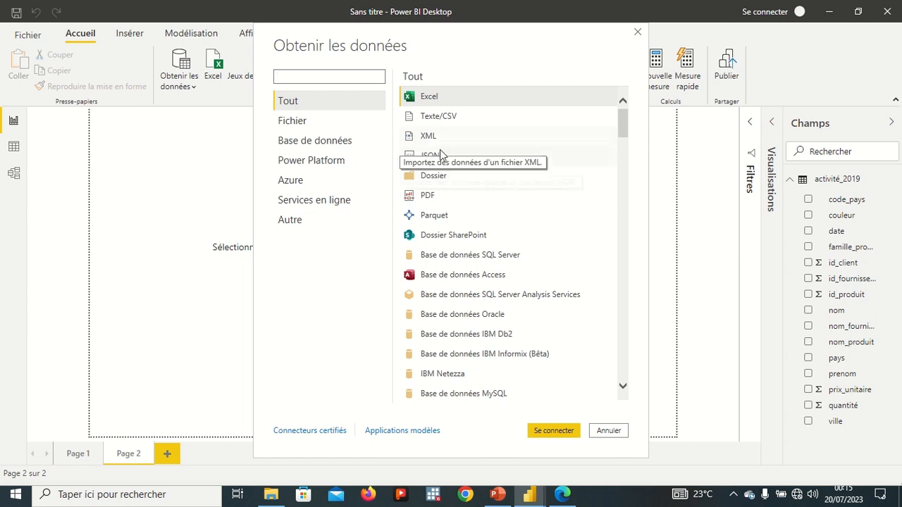
{"action": "double_click", "coordinate": [425, 198]}
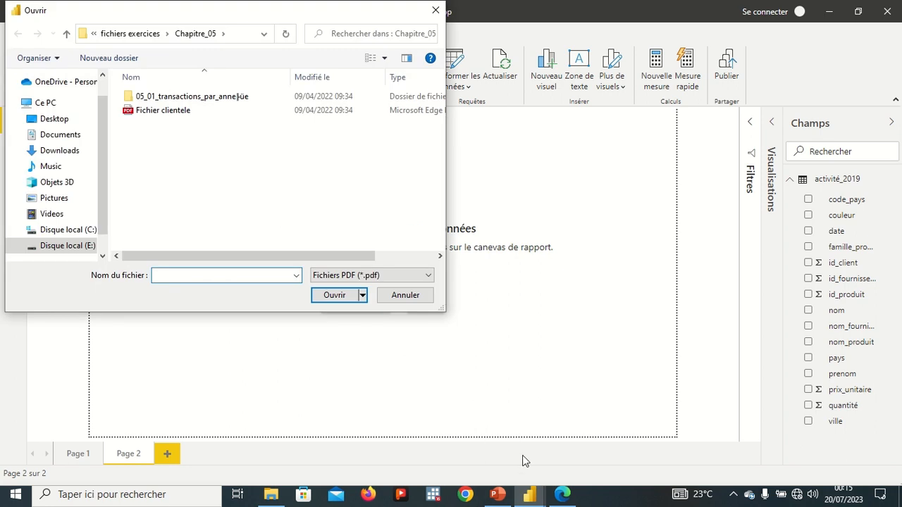
Switch to Edge to examine the customer tables on both pages of Fichier clientele.pdf, and return to the file selection
{"action": "left_click", "coordinate": [569, 499]}
{"action": "scroll", "coordinate": [513, 285], "scroll_direction": "up", "scroll_amount": 3}
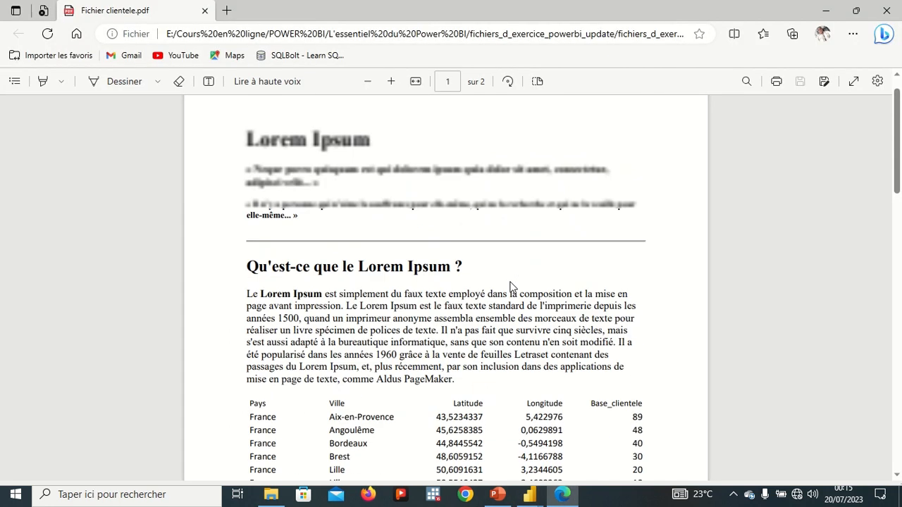
{"action": "scroll", "coordinate": [513, 287], "scroll_direction": "down", "scroll_amount": 4}
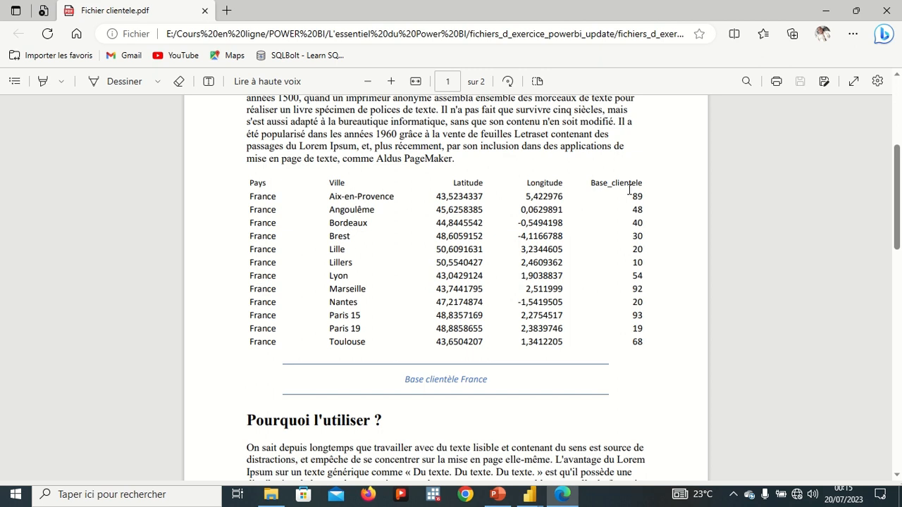
{"action": "scroll", "coordinate": [592, 204], "scroll_direction": "down", "scroll_amount": 4}
{"action": "scroll", "coordinate": [550, 221], "scroll_direction": "down", "scroll_amount": 3}
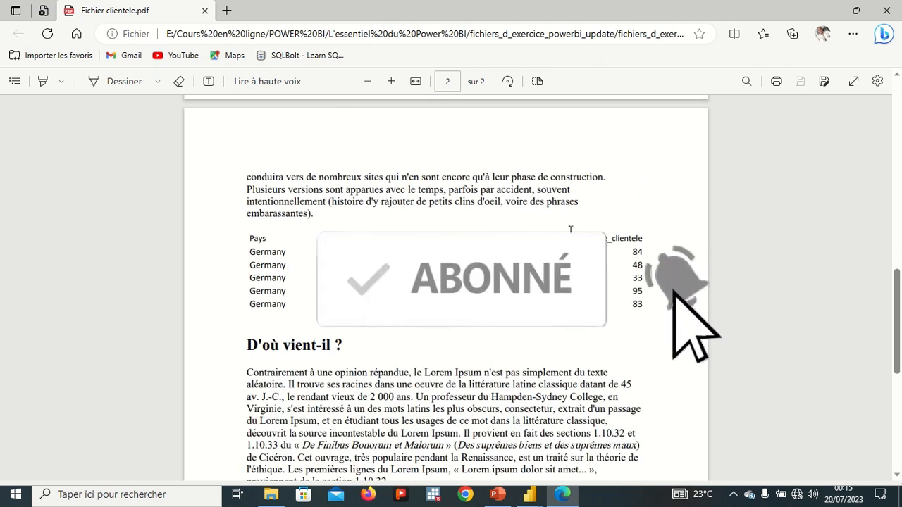
{"action": "scroll", "coordinate": [571, 229], "scroll_direction": "down", "scroll_amount": 5}
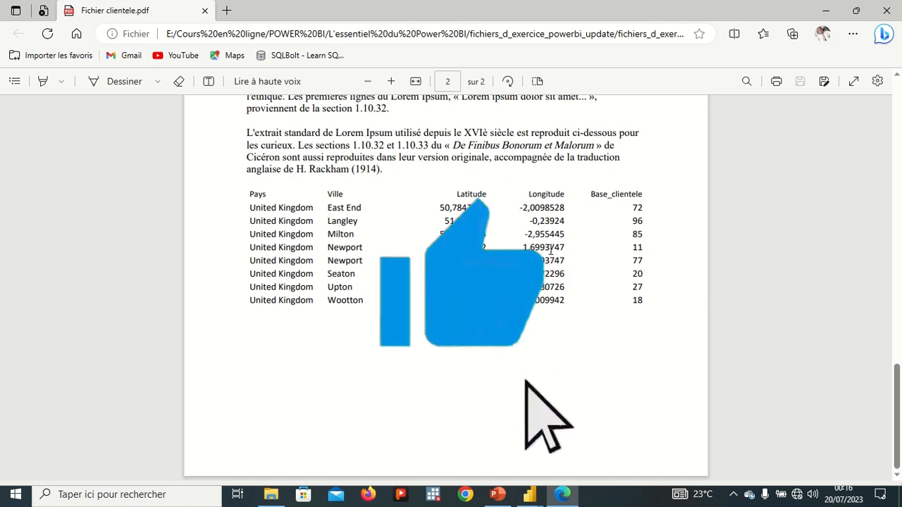
{"action": "scroll", "coordinate": [550, 250], "scroll_direction": "up", "scroll_amount": 15}
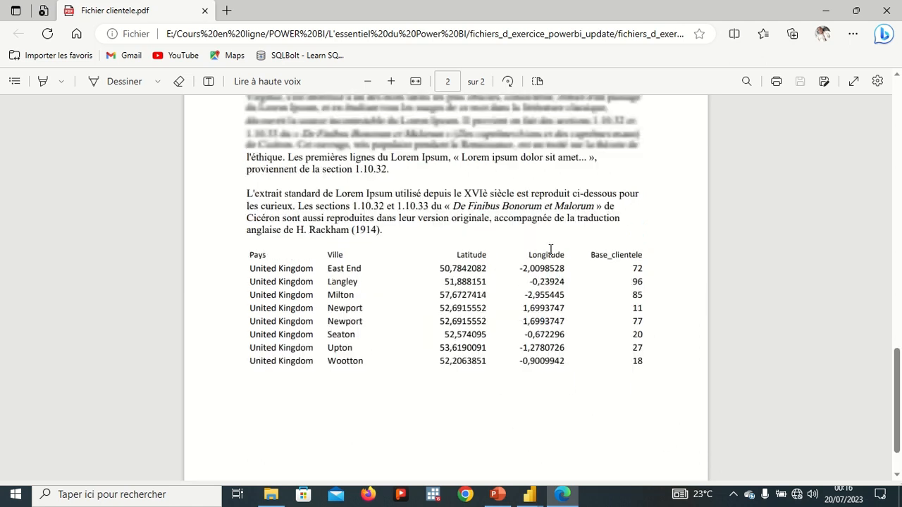
{"action": "scroll", "coordinate": [498, 248], "scroll_direction": "down", "scroll_amount": 7}
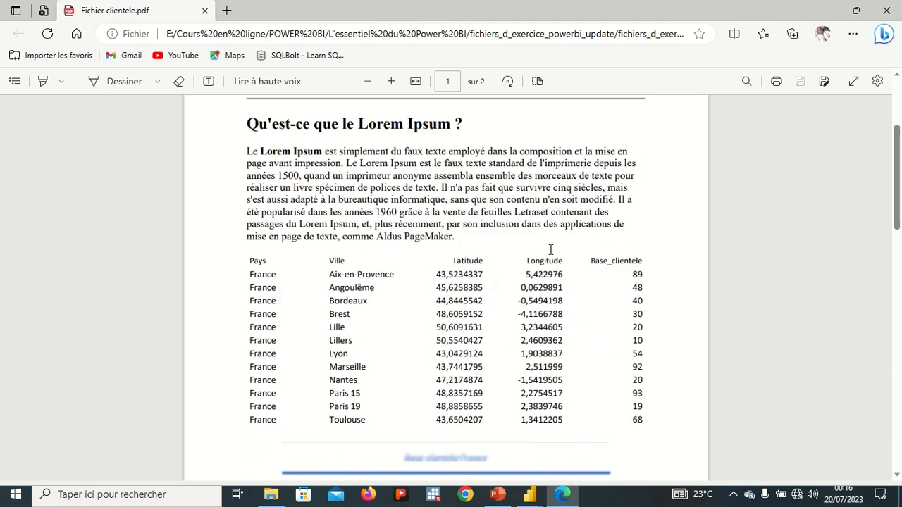
{"action": "scroll", "coordinate": [493, 239], "scroll_direction": "up", "scroll_amount": 3}
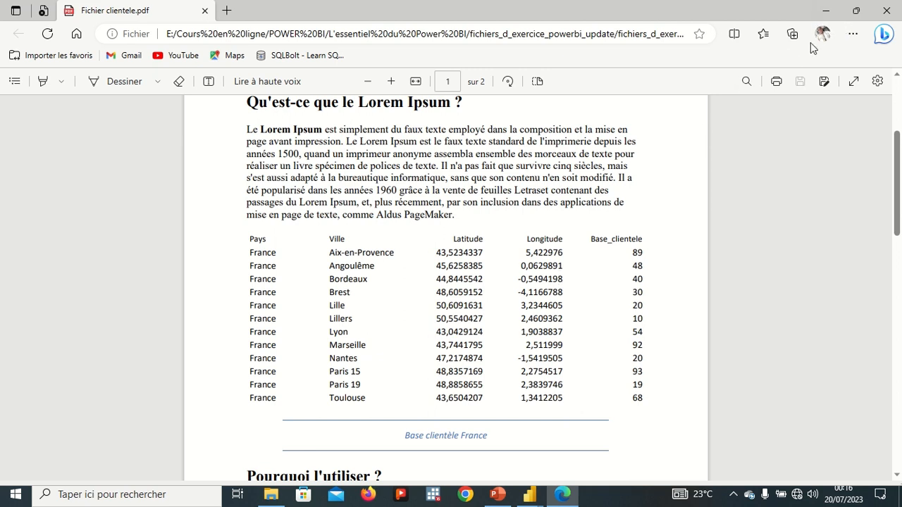
{"action": "left_click", "coordinate": [826, 10]}
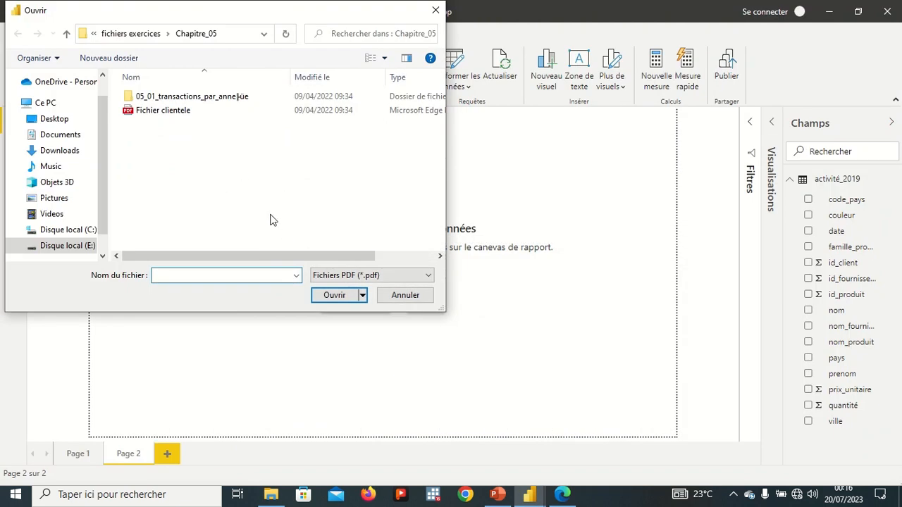
Open the PDF file Fichier clientele from the Chapitre_05 folder as the data source
{"action": "left_click", "coordinate": [169, 112]}
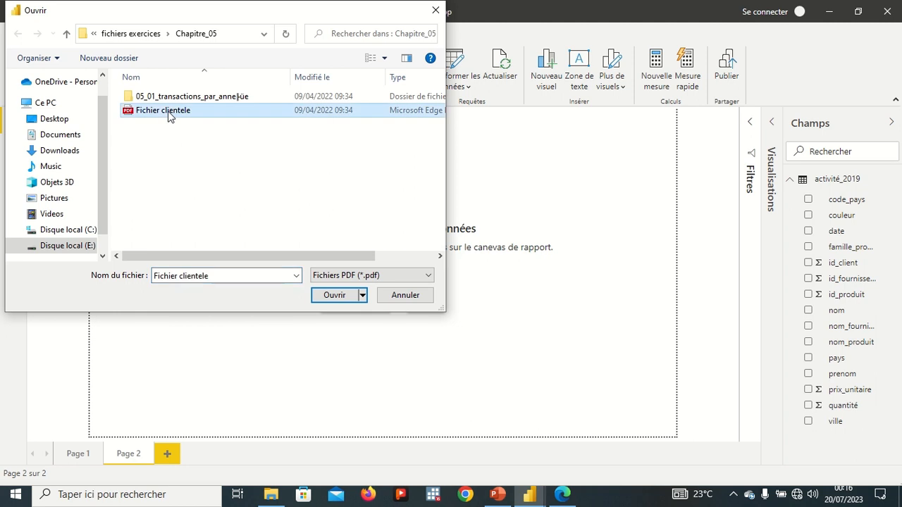
{"action": "left_click", "coordinate": [332, 299]}
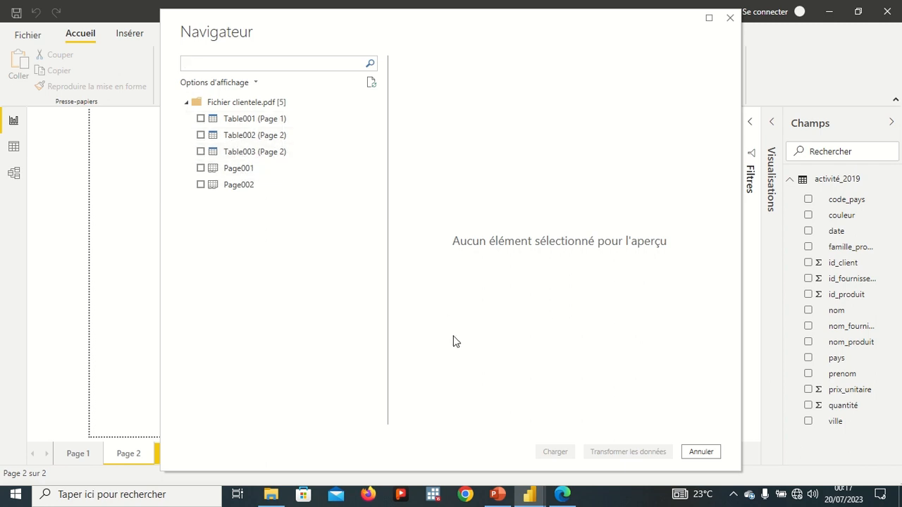
Switch to Edge to match the PDF's tables and pages with the Navigator's items, and return to Power BI Desktop
{"action": "left_click", "coordinate": [562, 493]}
{"action": "scroll", "coordinate": [465, 250], "scroll_direction": "up", "scroll_amount": 3}
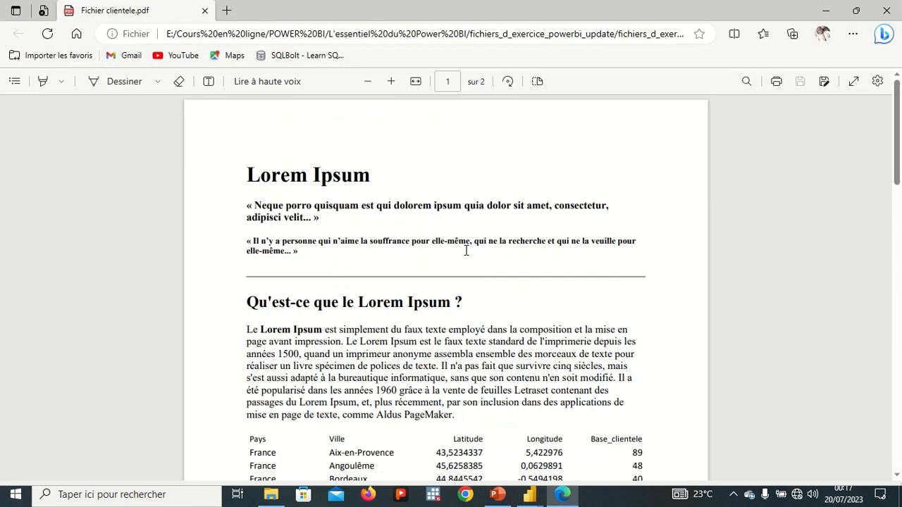
{"action": "scroll", "coordinate": [465, 250], "scroll_direction": "down", "scroll_amount": 2}
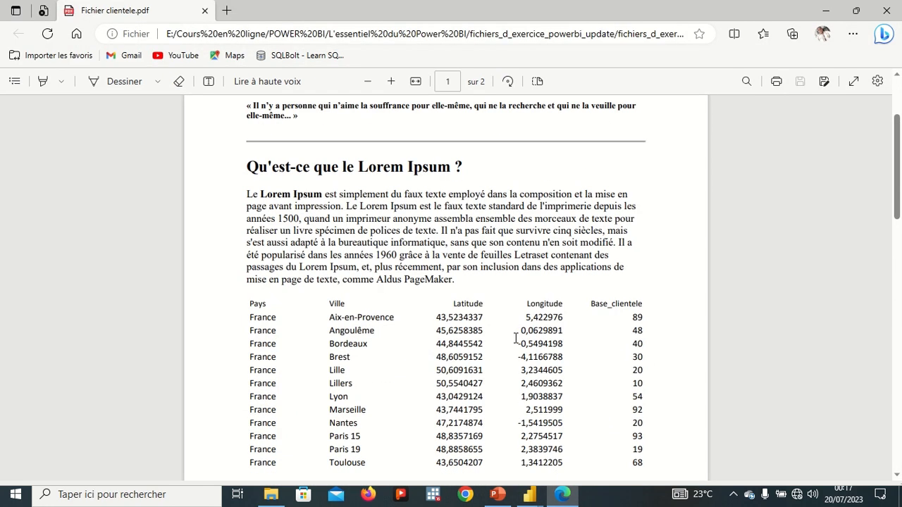
{"action": "scroll", "coordinate": [577, 283], "scroll_direction": "down", "scroll_amount": 10}
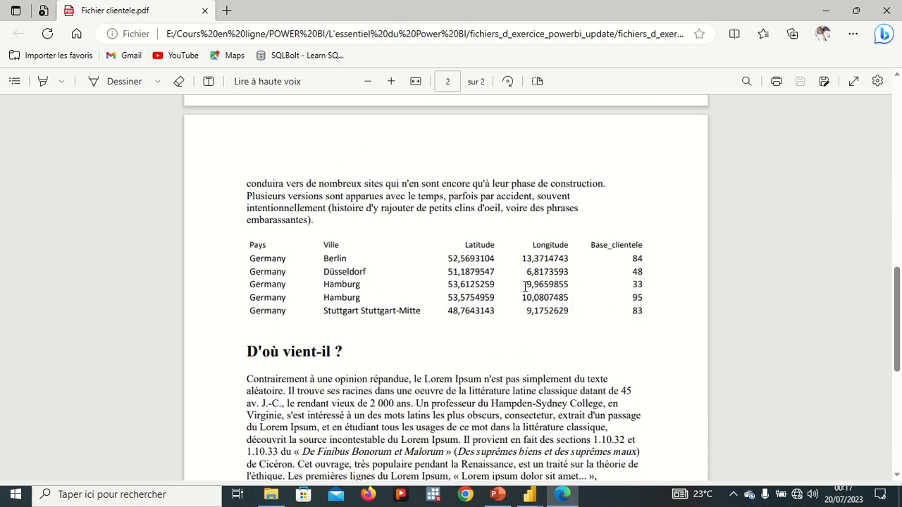
{"action": "scroll", "coordinate": [525, 286], "scroll_direction": "down", "scroll_amount": 5}
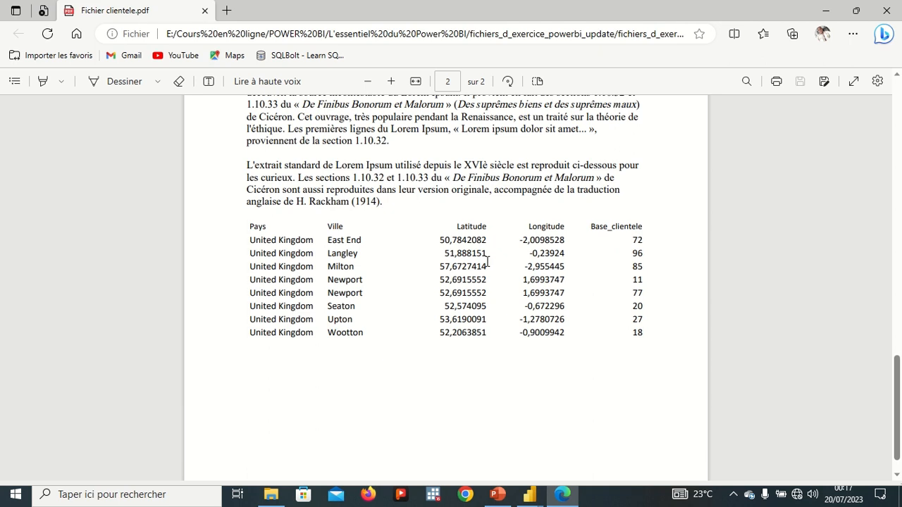
{"action": "scroll", "coordinate": [487, 262], "scroll_direction": "up", "scroll_amount": 2}
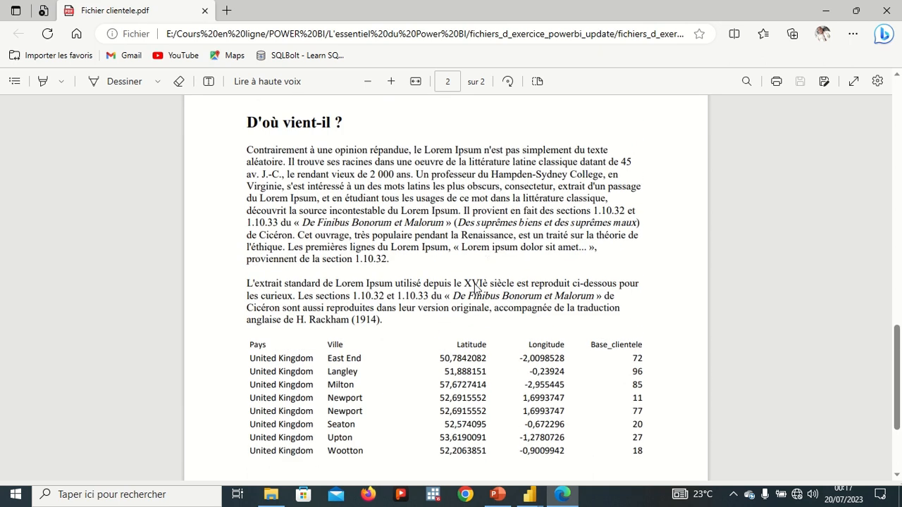
{"action": "scroll", "coordinate": [516, 387], "scroll_direction": "down", "scroll_amount": 2}
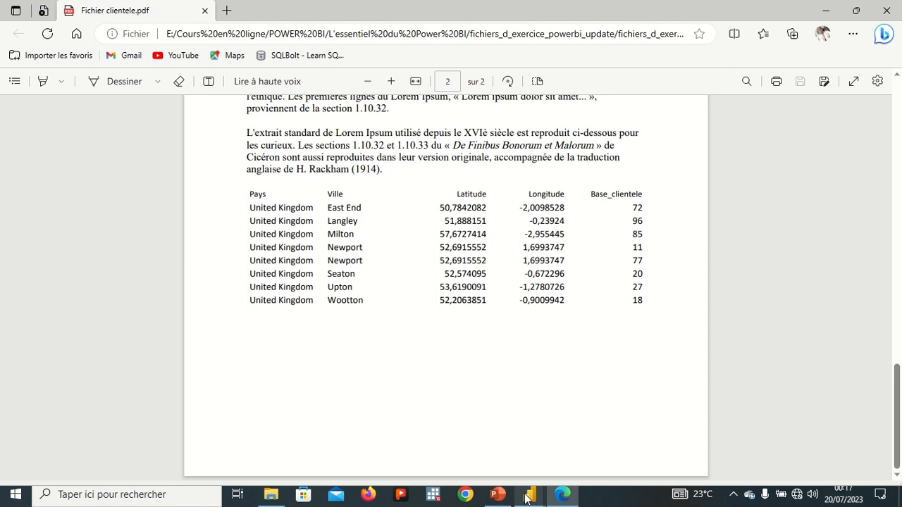
{"action": "mouse_move", "coordinate": [529, 494]}
{"action": "left_click", "coordinate": [420, 458]}
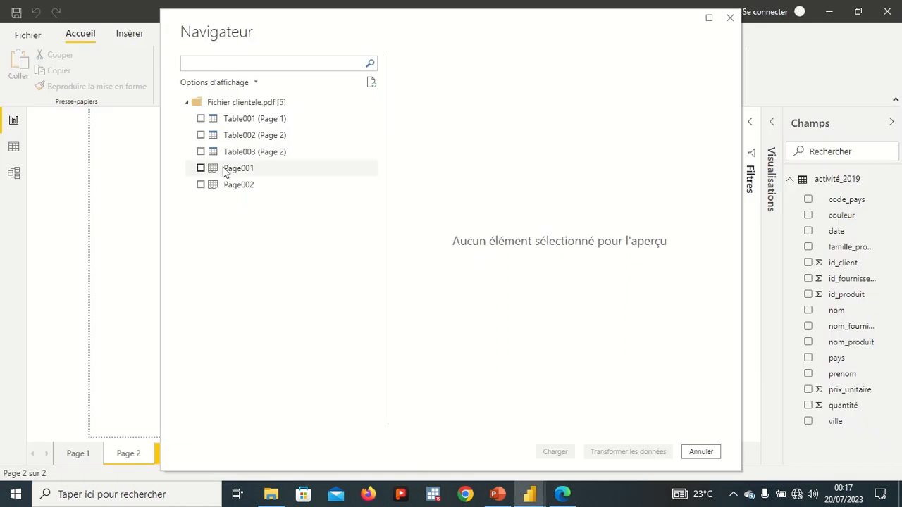
Select Table001 (Page 1), Table002 (Page 2) and Table003 (Page 2) for import and open them in the Power Query editor
{"action": "left_click", "coordinate": [201, 152]}
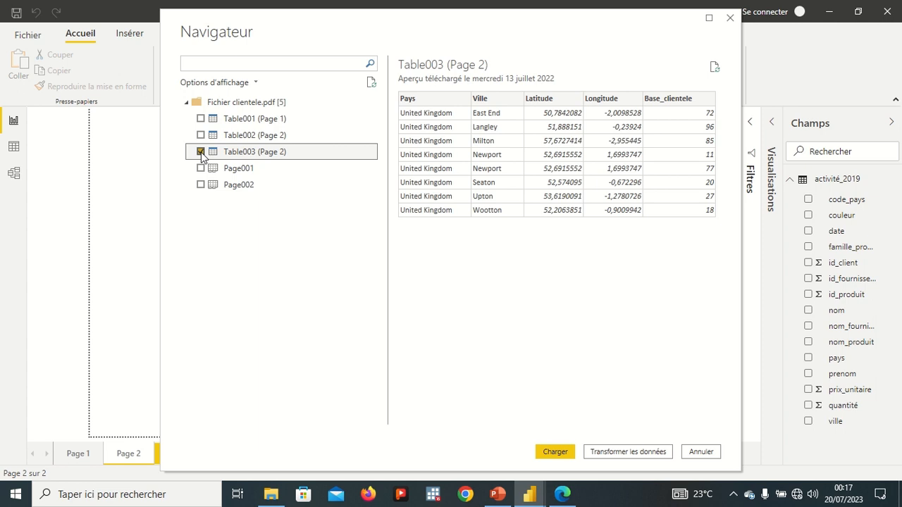
{"action": "left_click", "coordinate": [201, 152]}
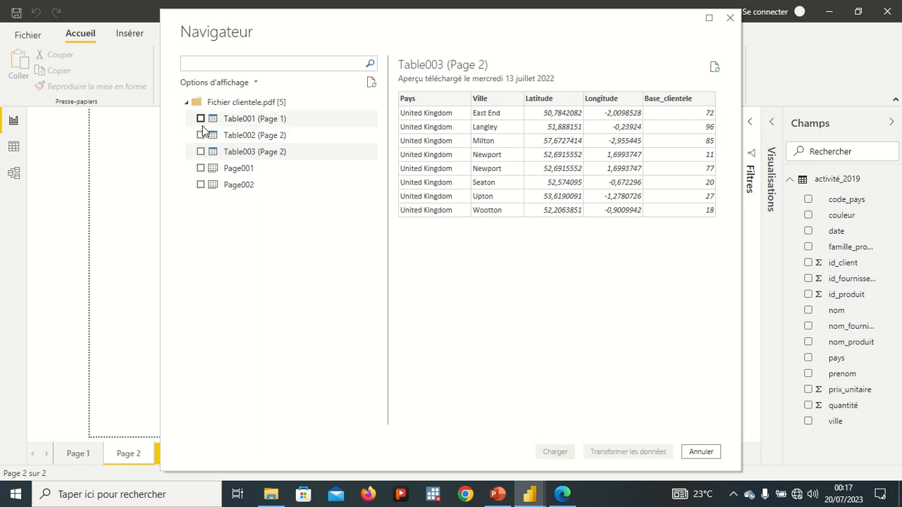
{"action": "left_click", "coordinate": [200, 119]}
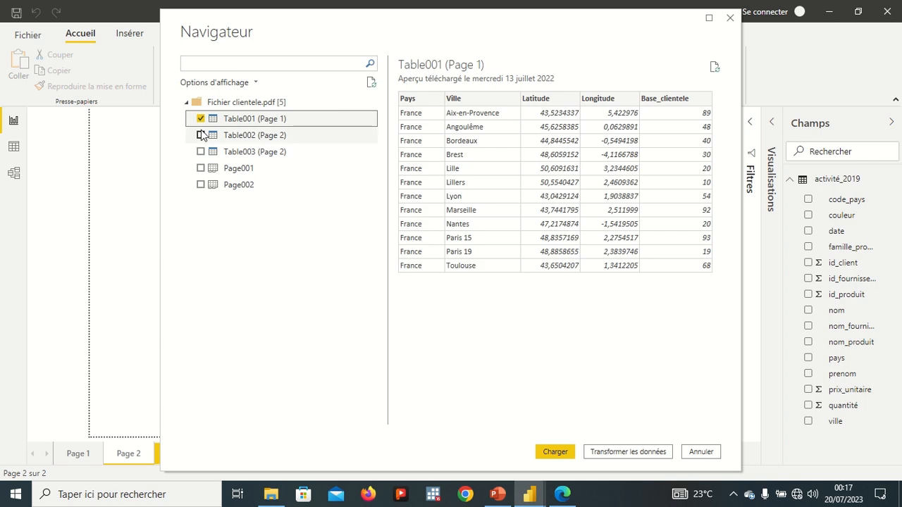
{"action": "left_click", "coordinate": [201, 136]}
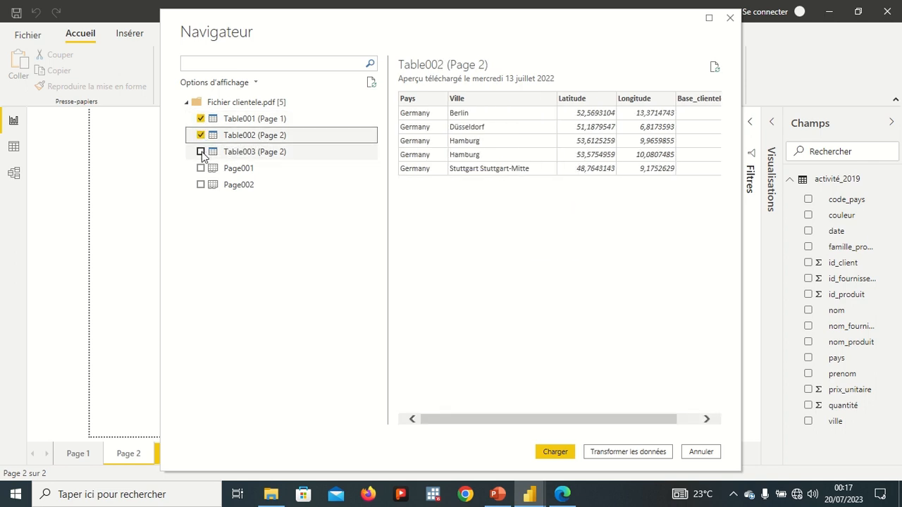
{"action": "left_click", "coordinate": [201, 152]}
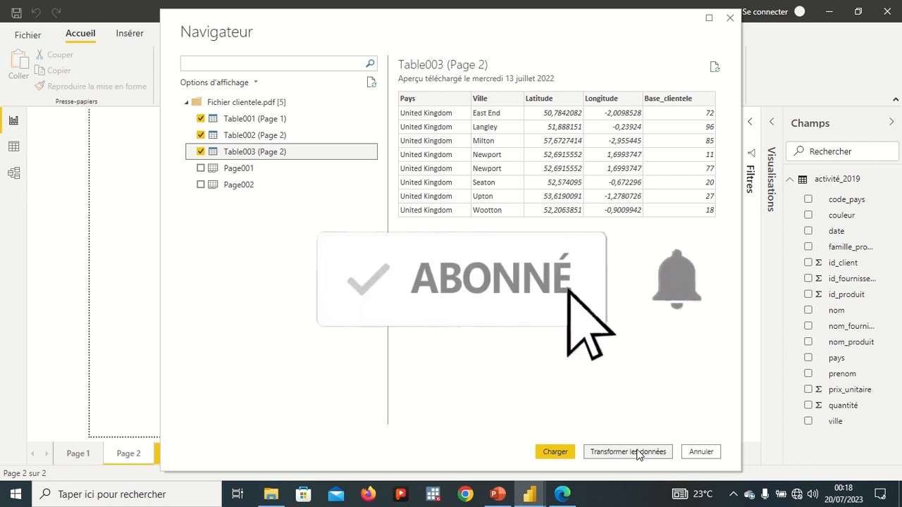
{"action": "key", "text": "alt+Tab"}
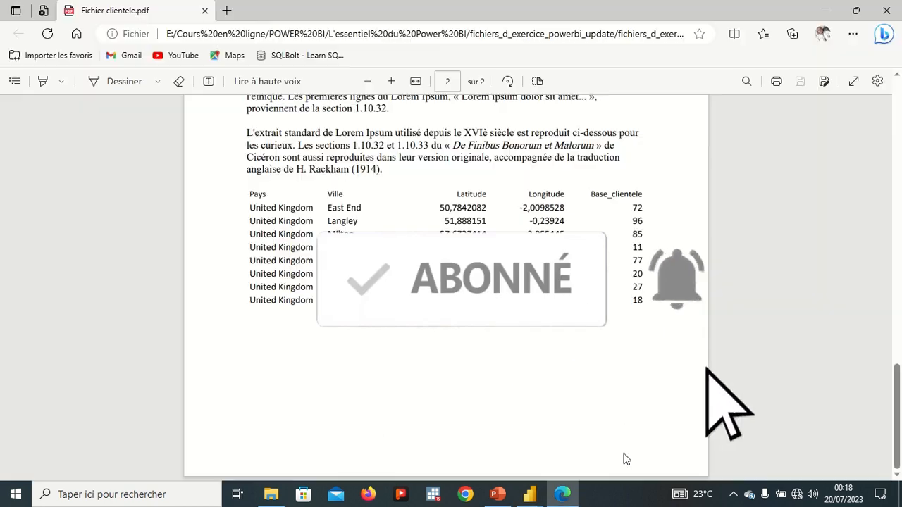
{"action": "key", "text": "alt+Tab"}
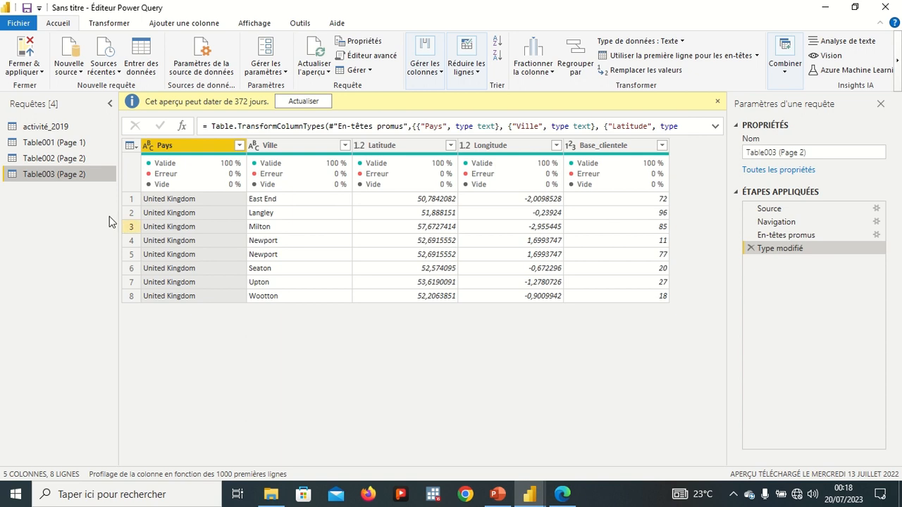
Review the data of the three PDF table queries, and close the Power Query editor while applying them to the report
{"action": "left_click", "coordinate": [51, 145]}
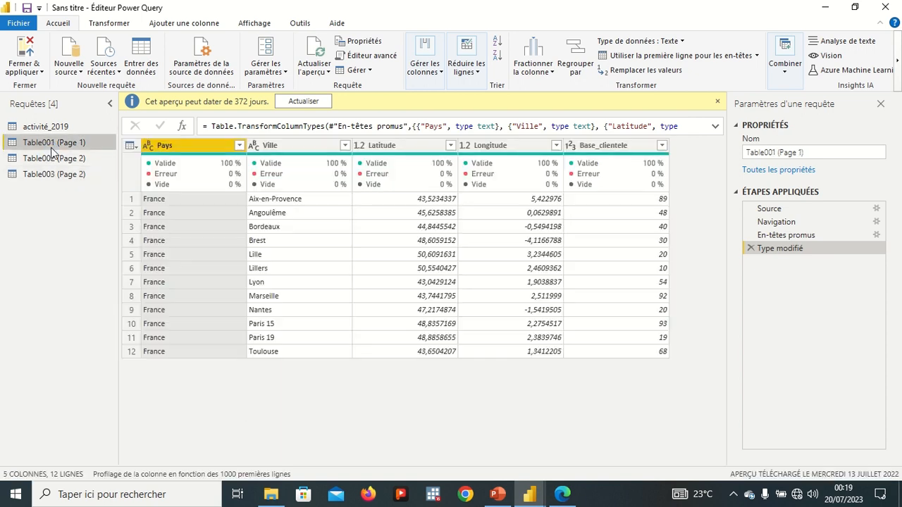
{"action": "left_click", "coordinate": [60, 172]}
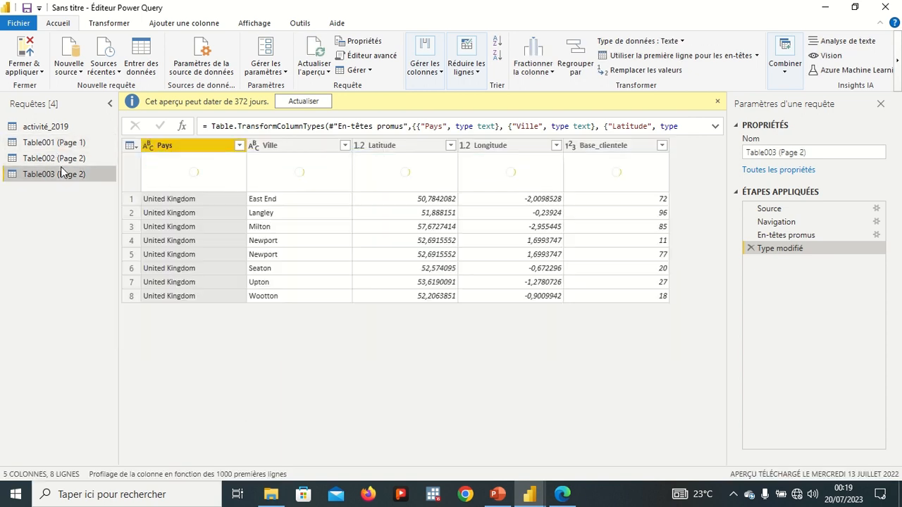
{"action": "left_click", "coordinate": [60, 158]}
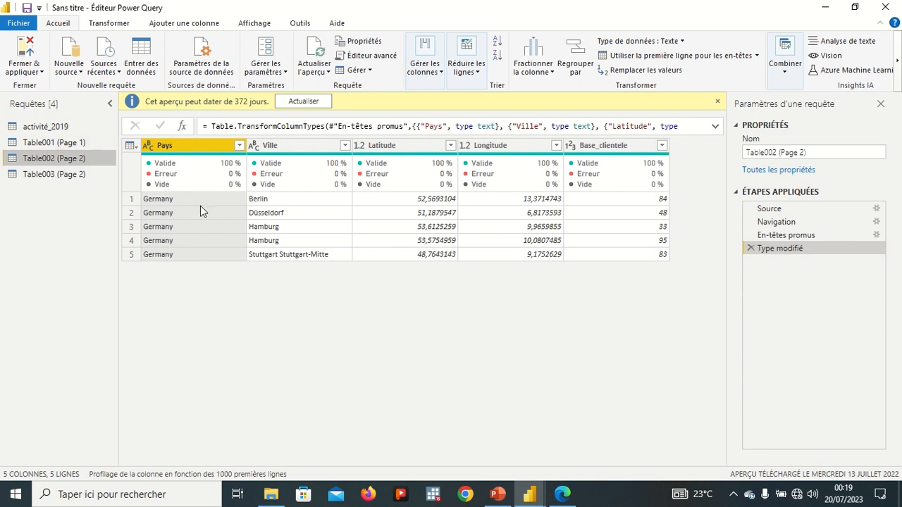
{"action": "left_click", "coordinate": [24, 67]}
{"action": "left_click", "coordinate": [42, 87]}
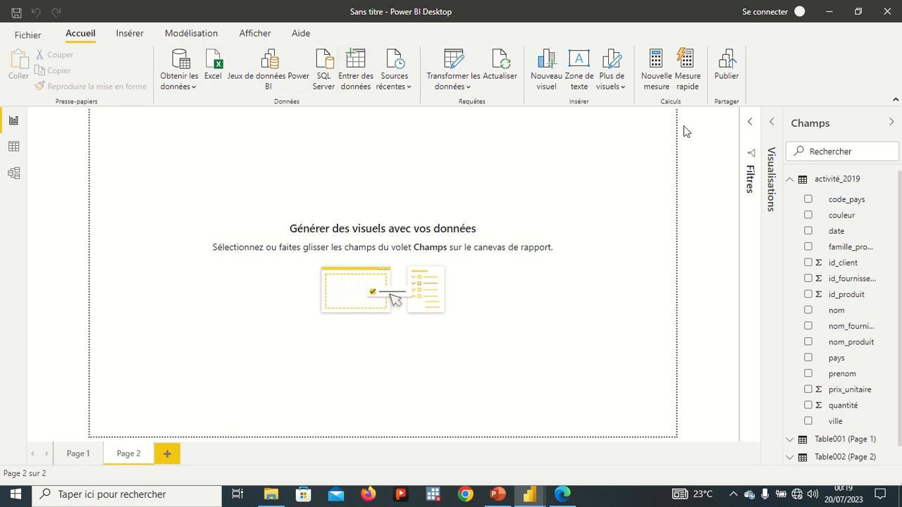
Inspect the fields of activité_2019 and the three imported PDF tables, leaving all four tables collapsed
{"action": "left_click", "coordinate": [791, 180]}
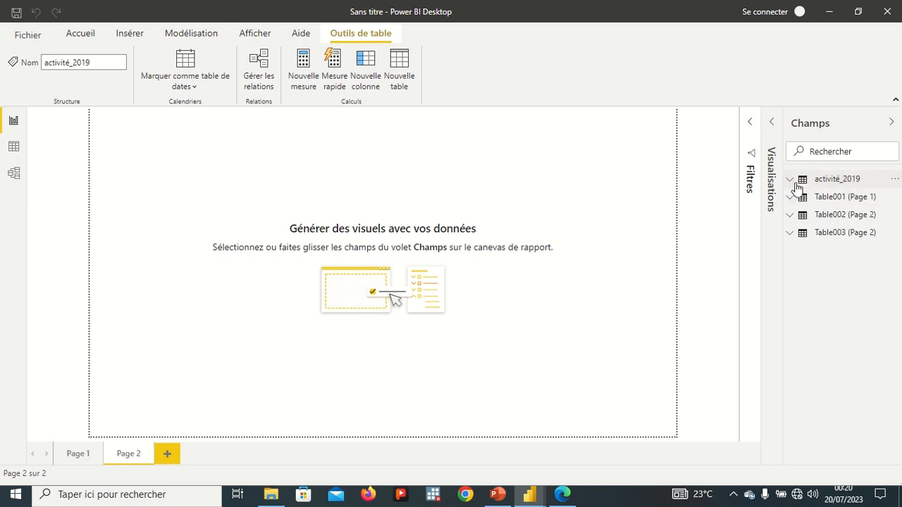
{"action": "mouse_move", "coordinate": [833, 181]}
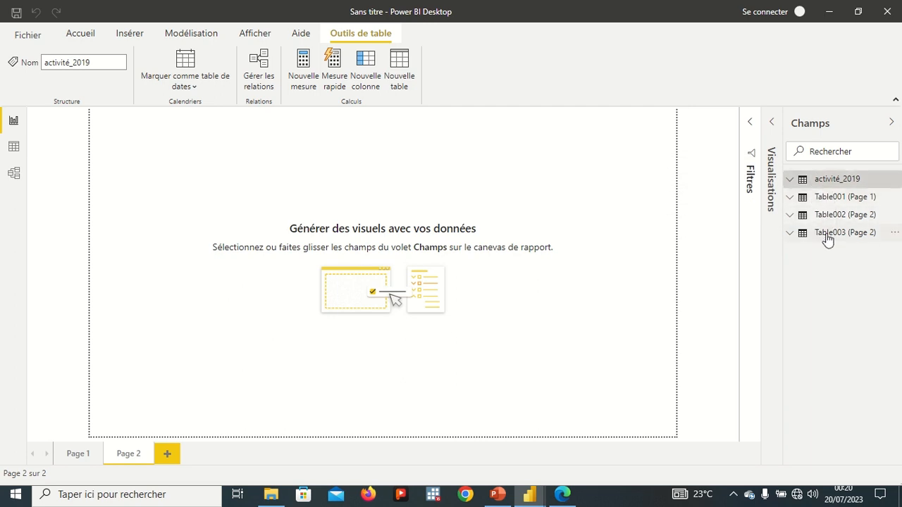
{"action": "left_click", "coordinate": [790, 198]}
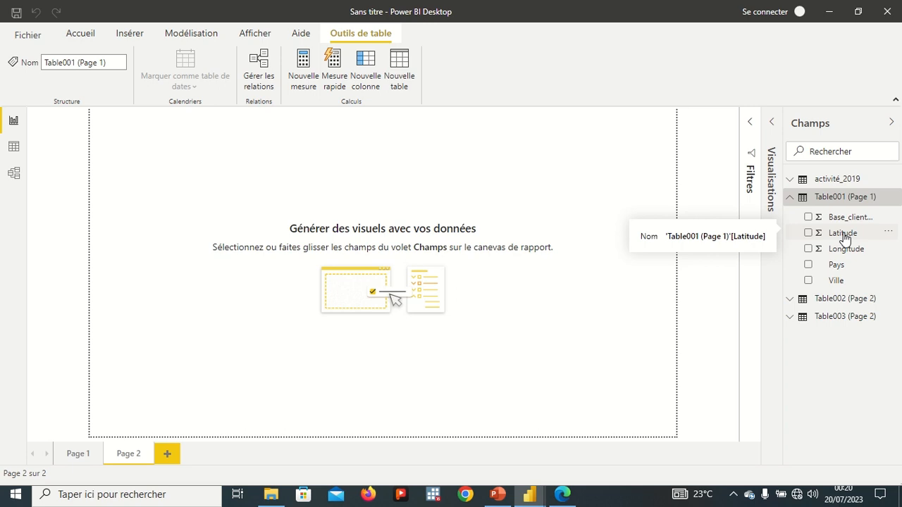
{"action": "left_click", "coordinate": [791, 301]}
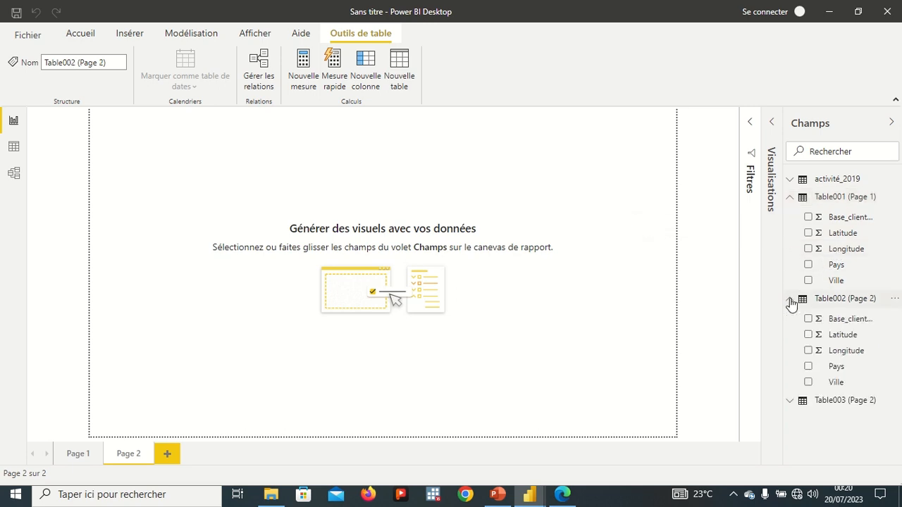
{"action": "left_click", "coordinate": [790, 403]}
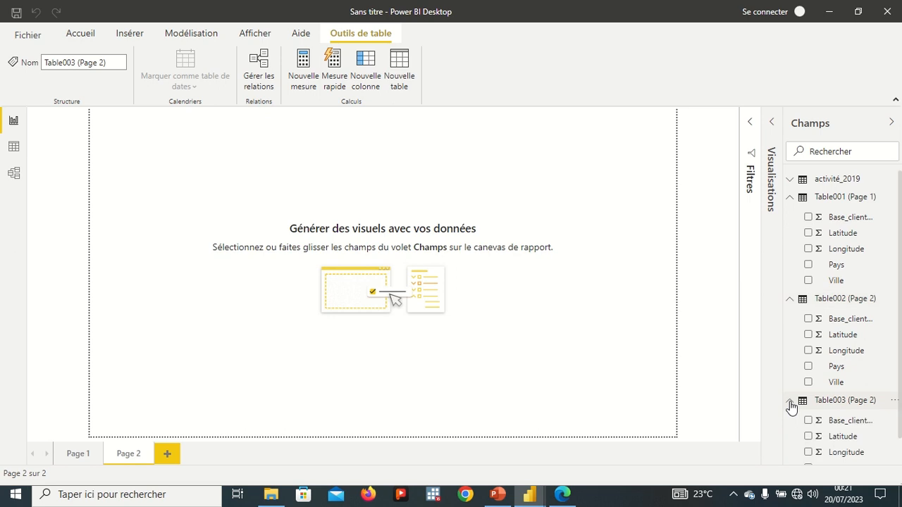
{"action": "left_click", "coordinate": [790, 181]}
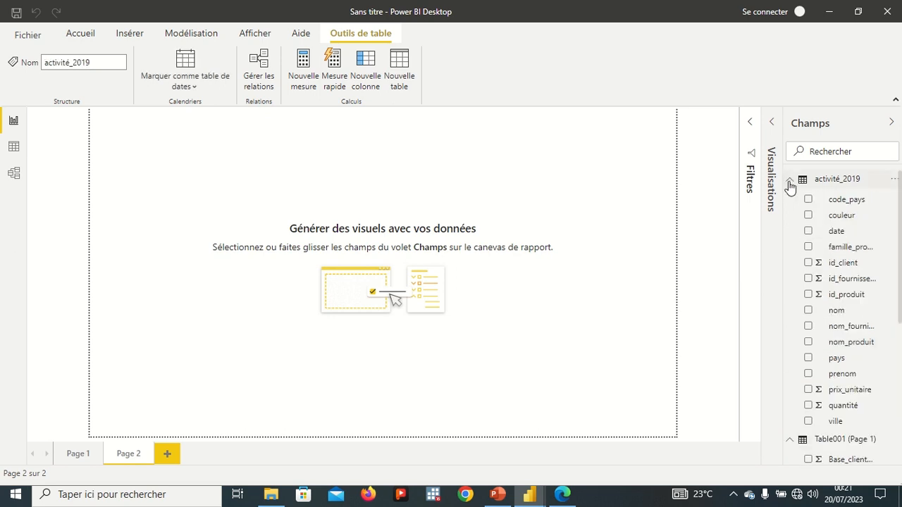
{"action": "left_click", "coordinate": [790, 181]}
{"action": "left_click", "coordinate": [790, 199]}
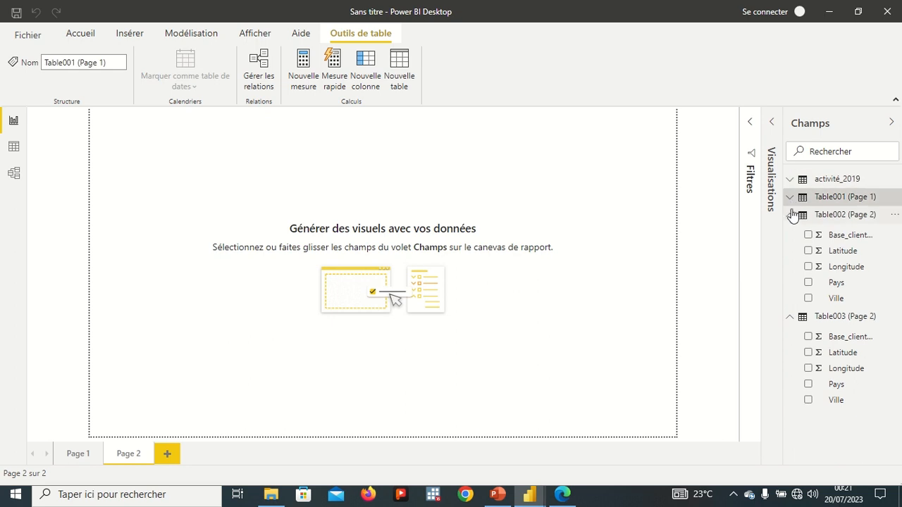
{"action": "left_click", "coordinate": [790, 215]}
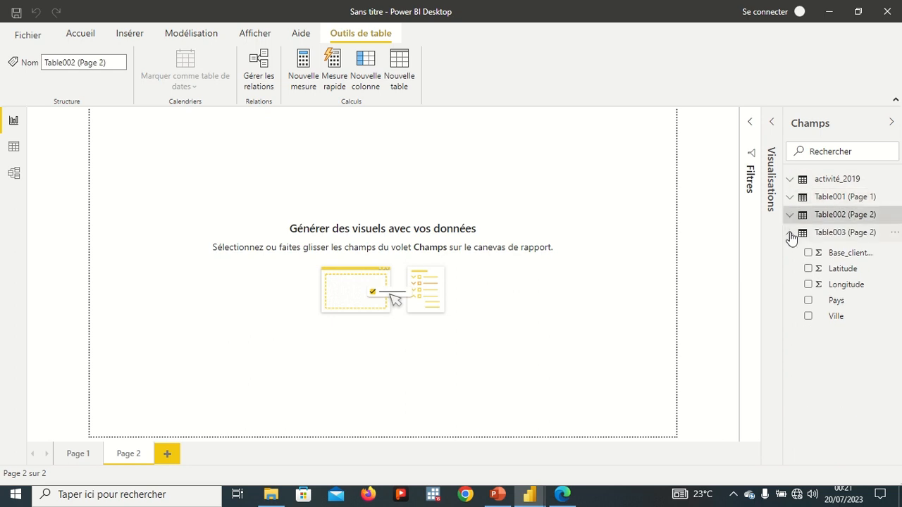
{"action": "left_click", "coordinate": [790, 233]}
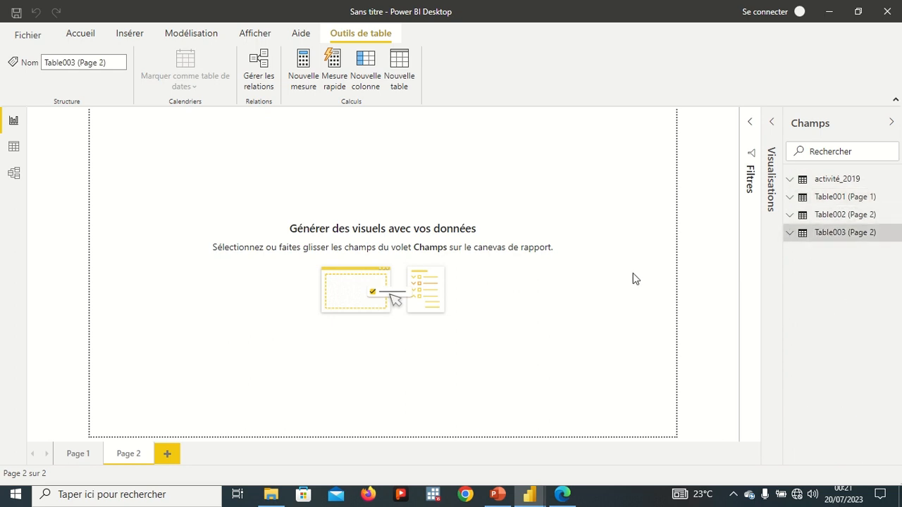